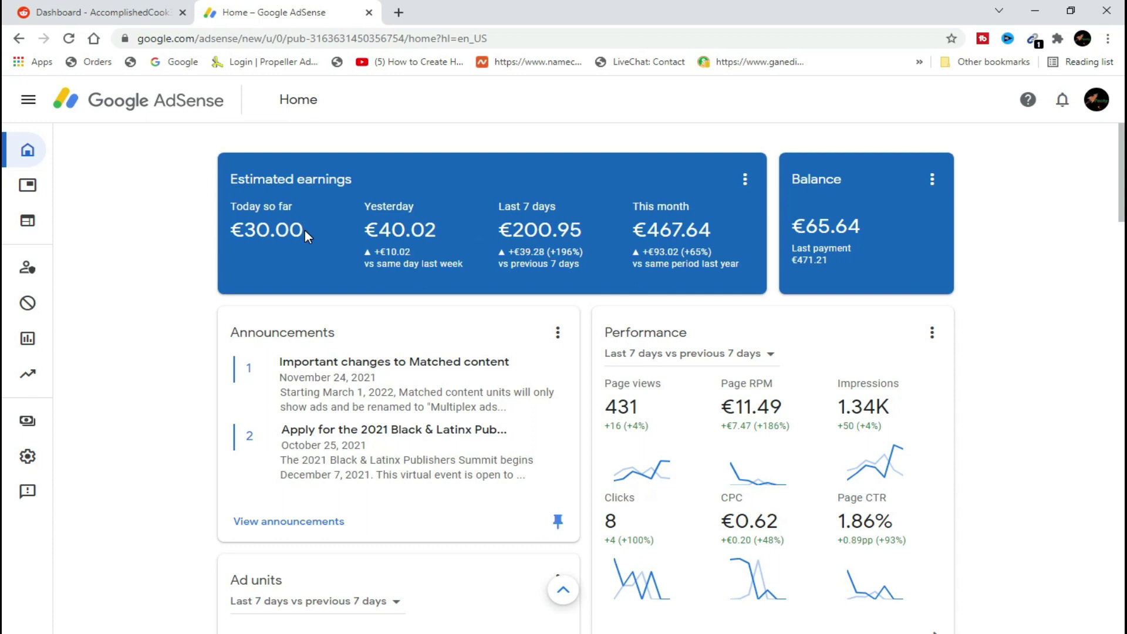
Step: Switch to the Reddit Ads dashboard showing the ad arb group's 13,301 impressions and 36 clicks
left_click(27, 13)
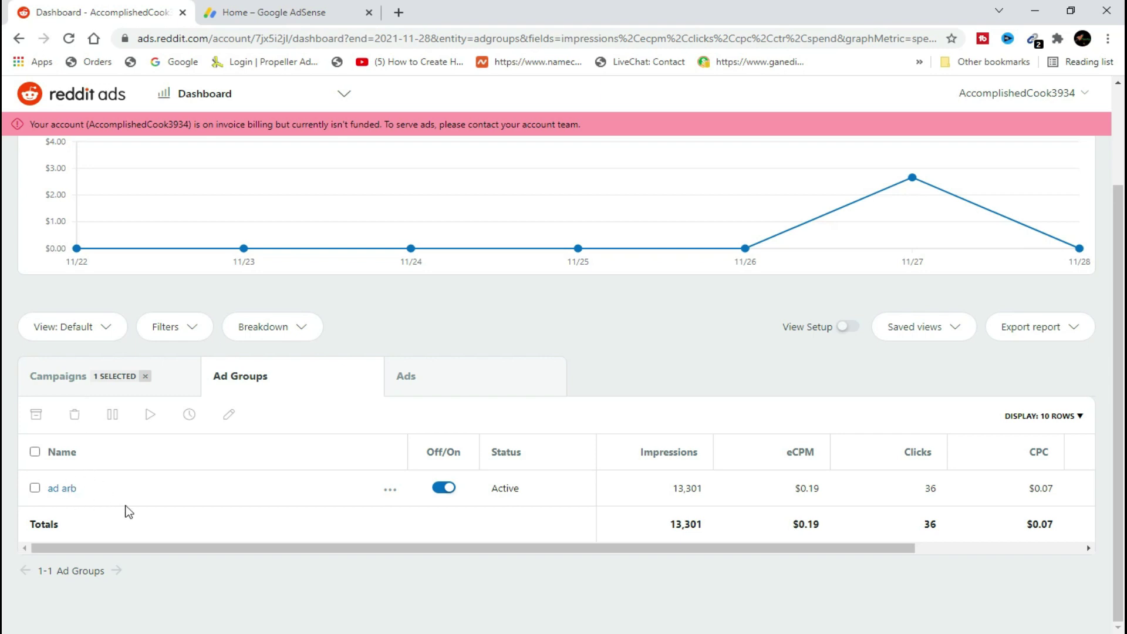
double_click(677, 492)
left_click(703, 490)
left_click_drag(1054, 488, 1032, 488)
left_click(1010, 490)
double_click(926, 525)
Step: Open the account's Billing page, comparing with AdSense, to see the $3.91 balance and $20.00 threshold
left_click(1021, 93)
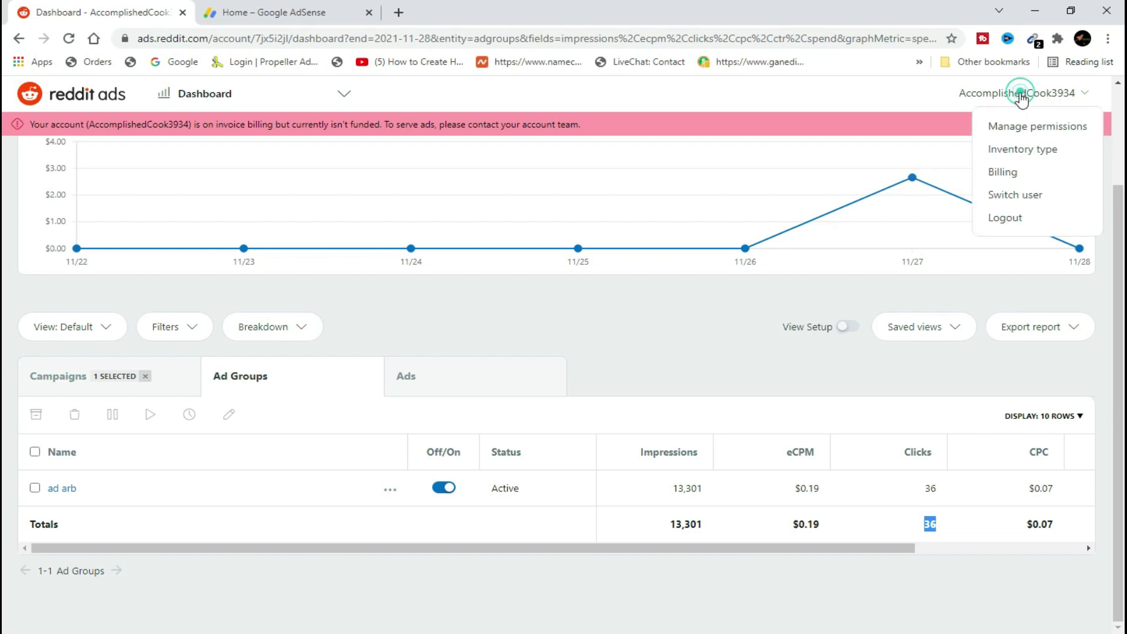
left_click(1008, 173)
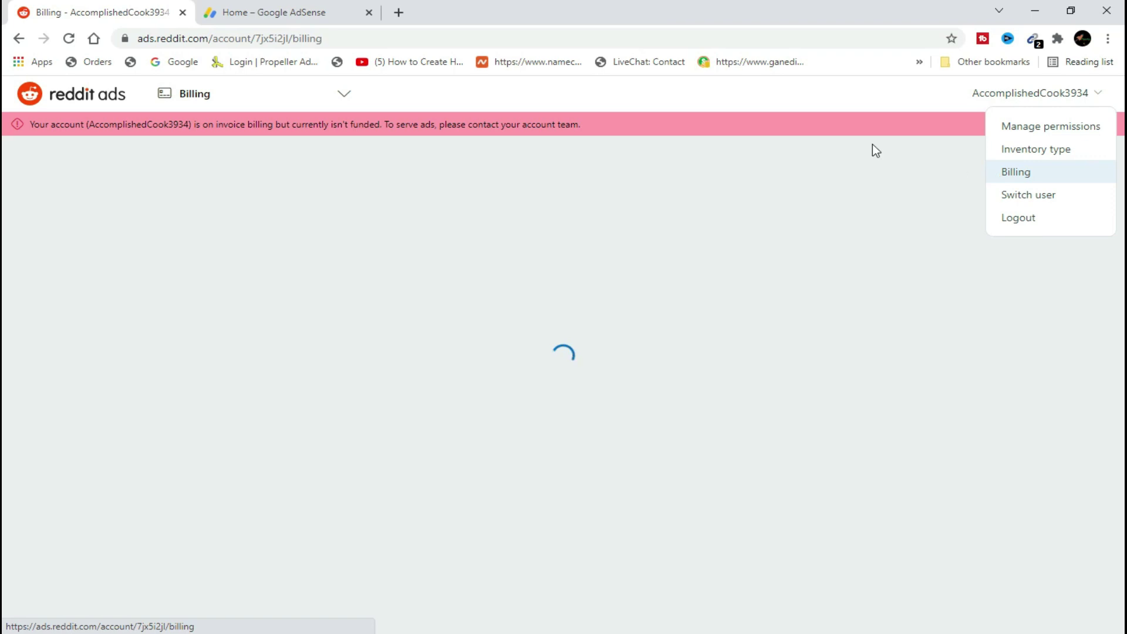
left_click(310, 13)
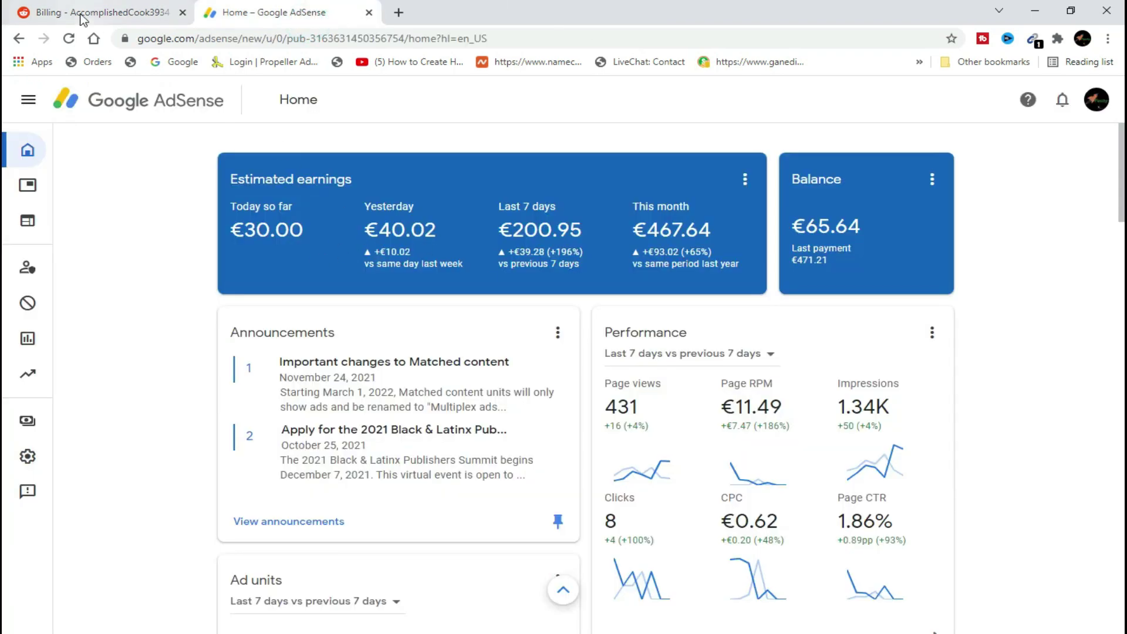
left_click(139, 10)
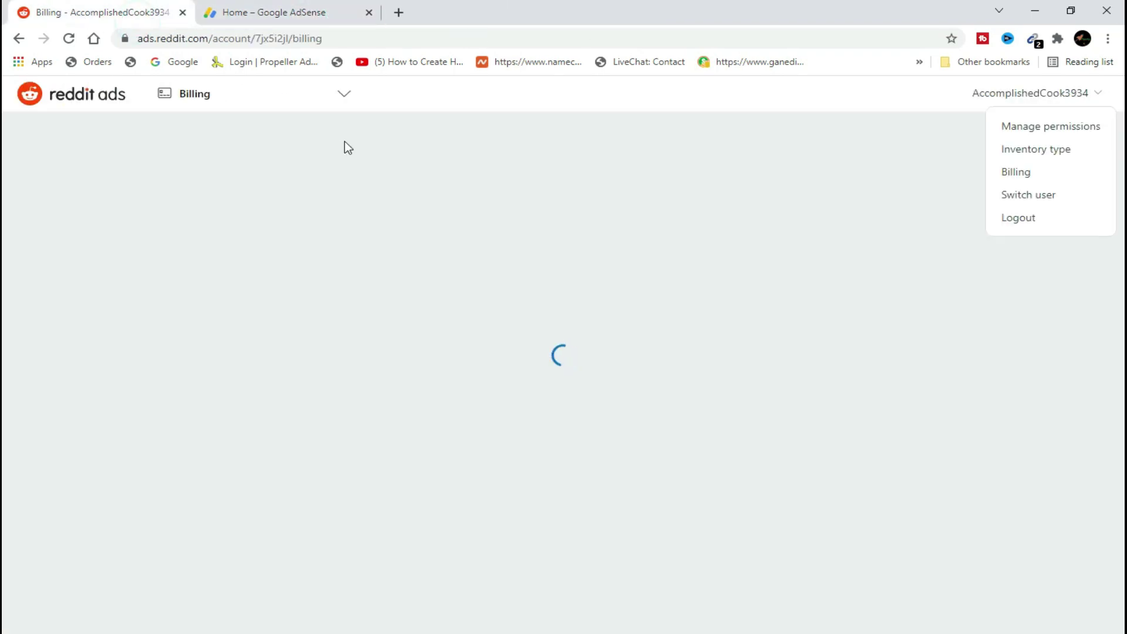
left_click(289, 20)
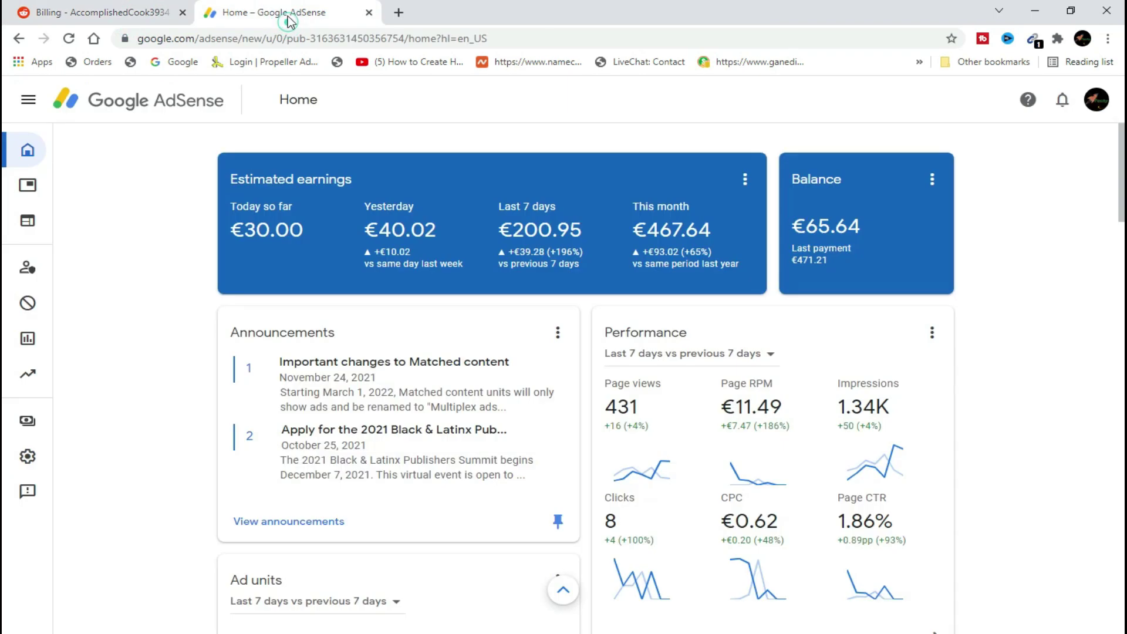
left_click(147, 12)
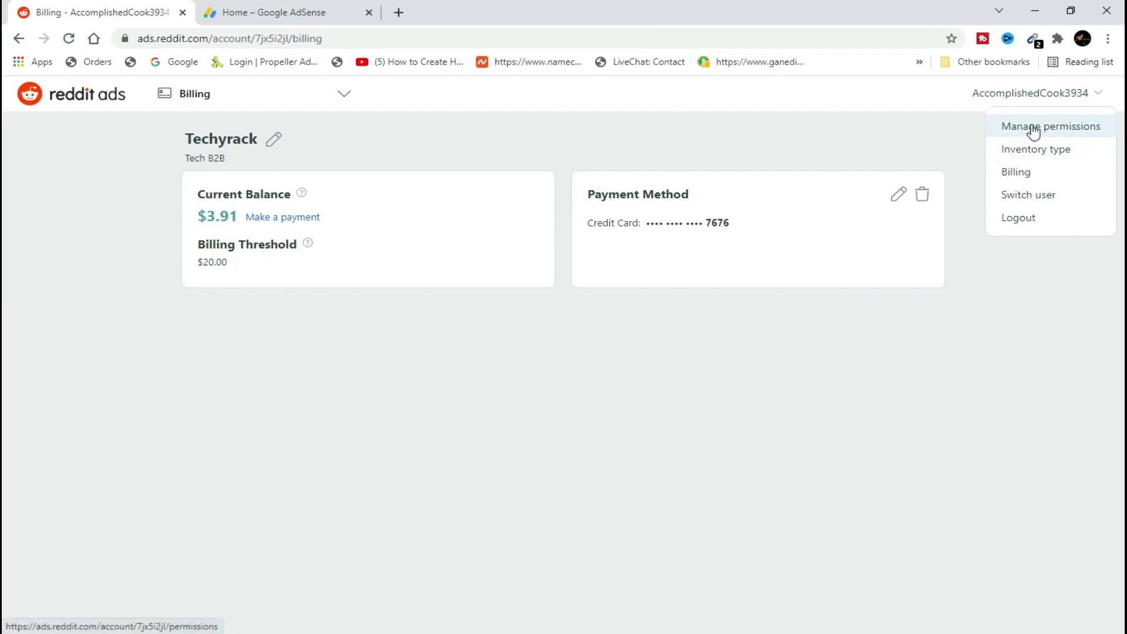
Step: Return to the Reddit Ads campaigns dashboard and check the Google AdSense earnings overview
left_click(92, 104)
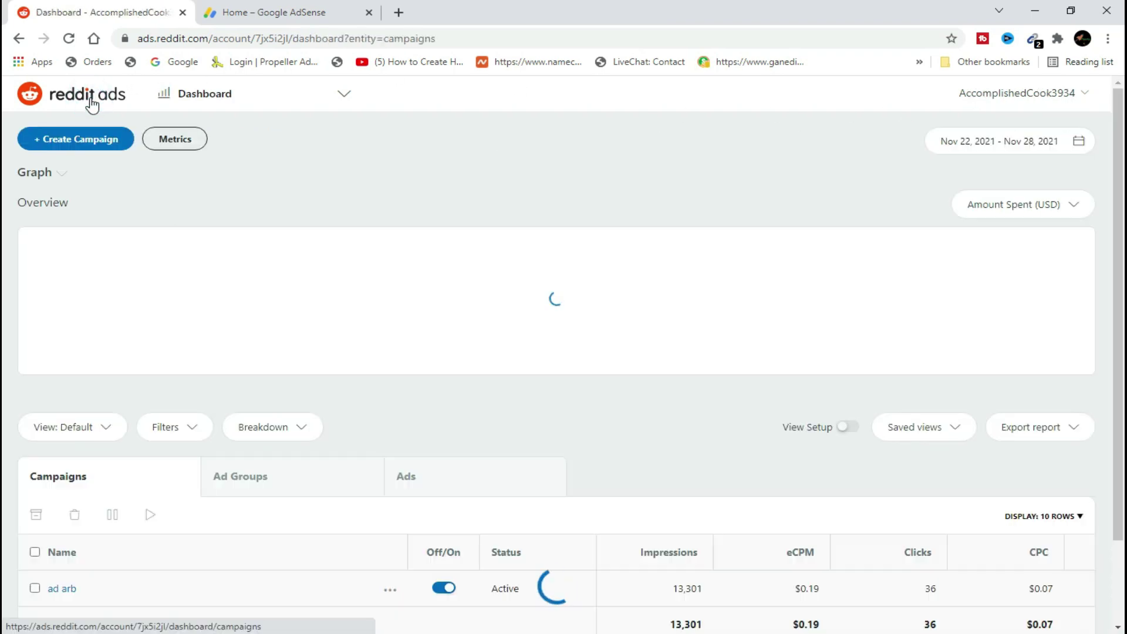
scroll(268, 219, "down", 2)
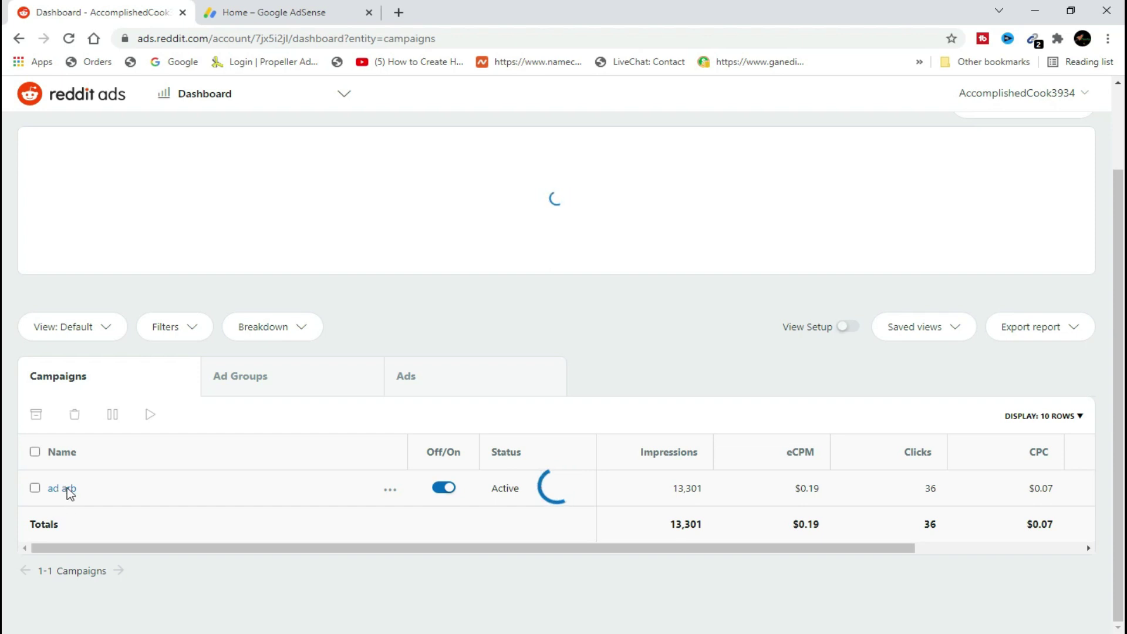
left_click(226, 17)
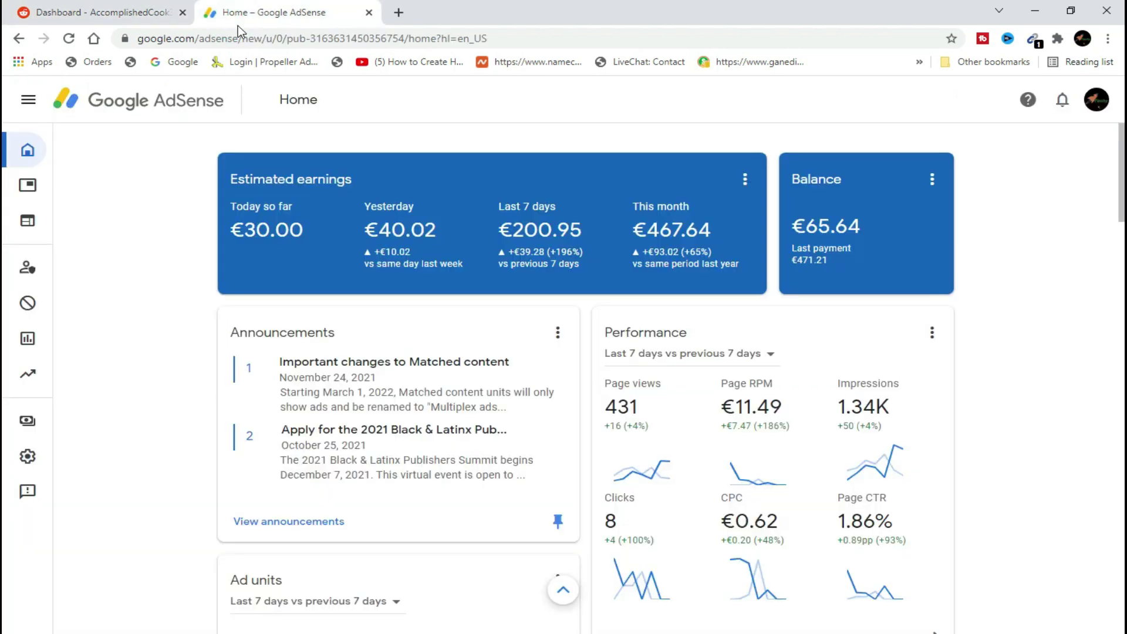
scroll(263, 218, "down", 2)
scroll(263, 218, "up", 3)
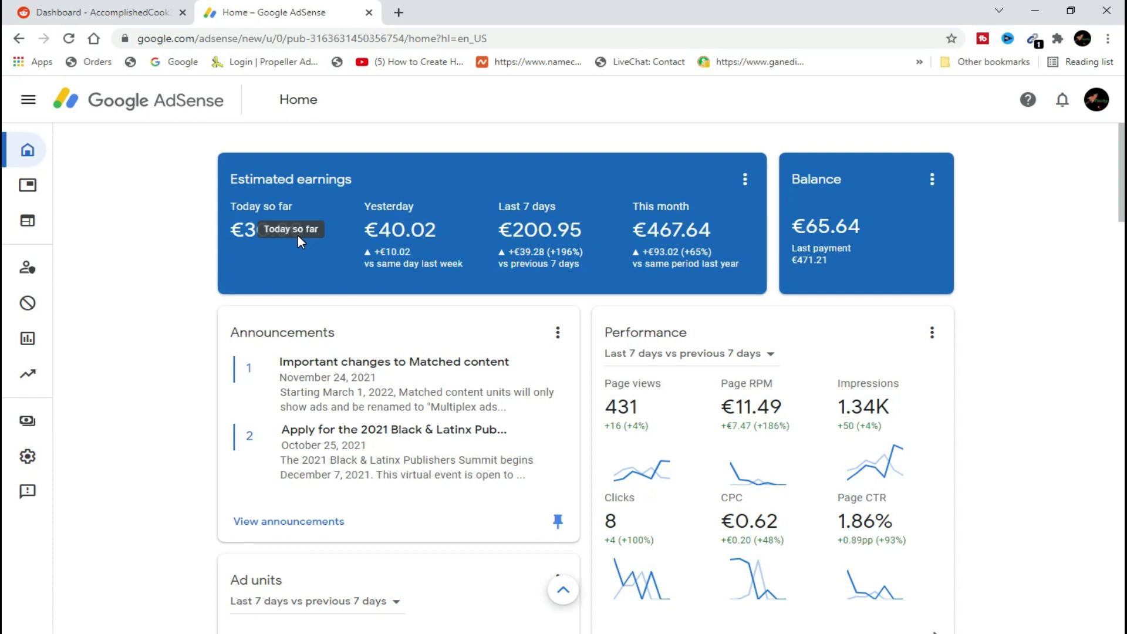
Step: Drill into the Adsense Arbitrage Method campaign and its ad arb ad group to list its ad
left_click(40, 16)
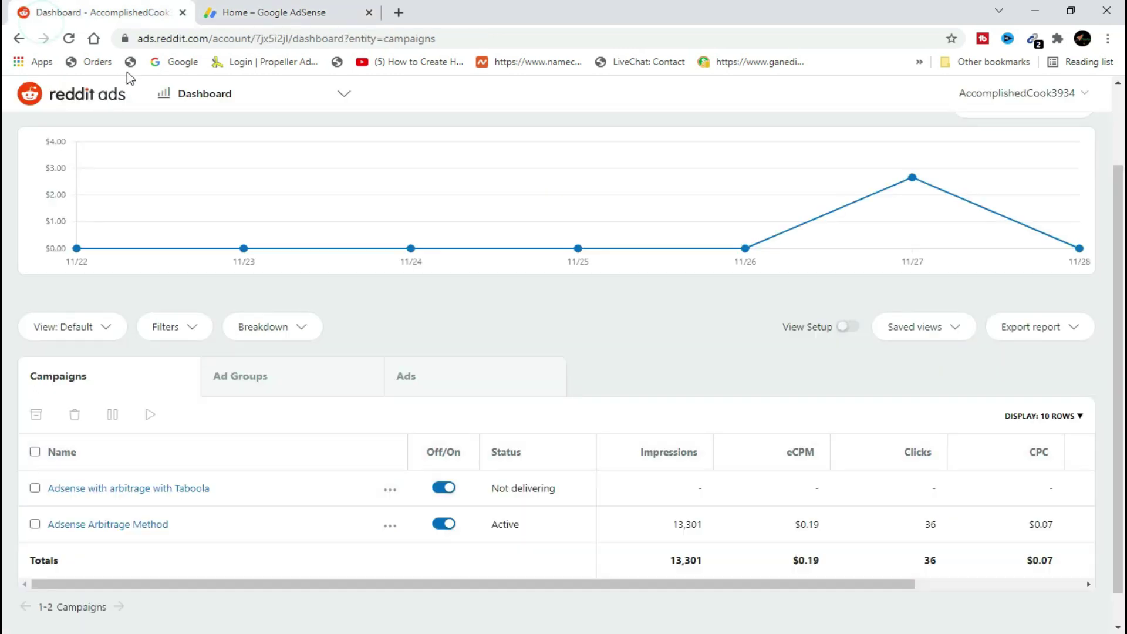
scroll(382, 264, "down", 1)
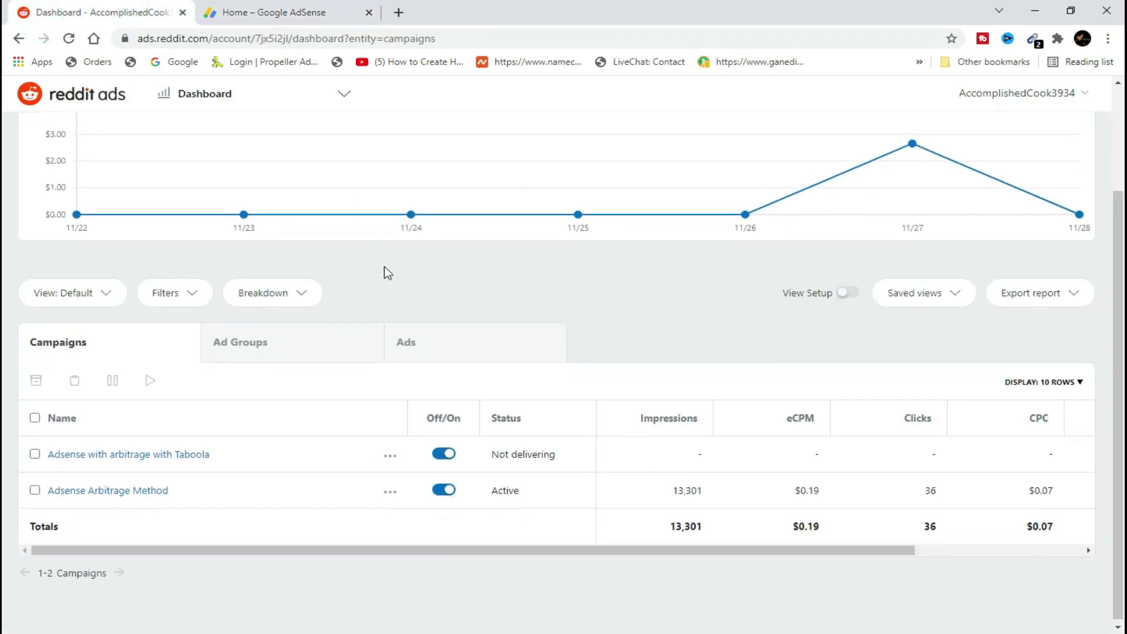
left_click(125, 488)
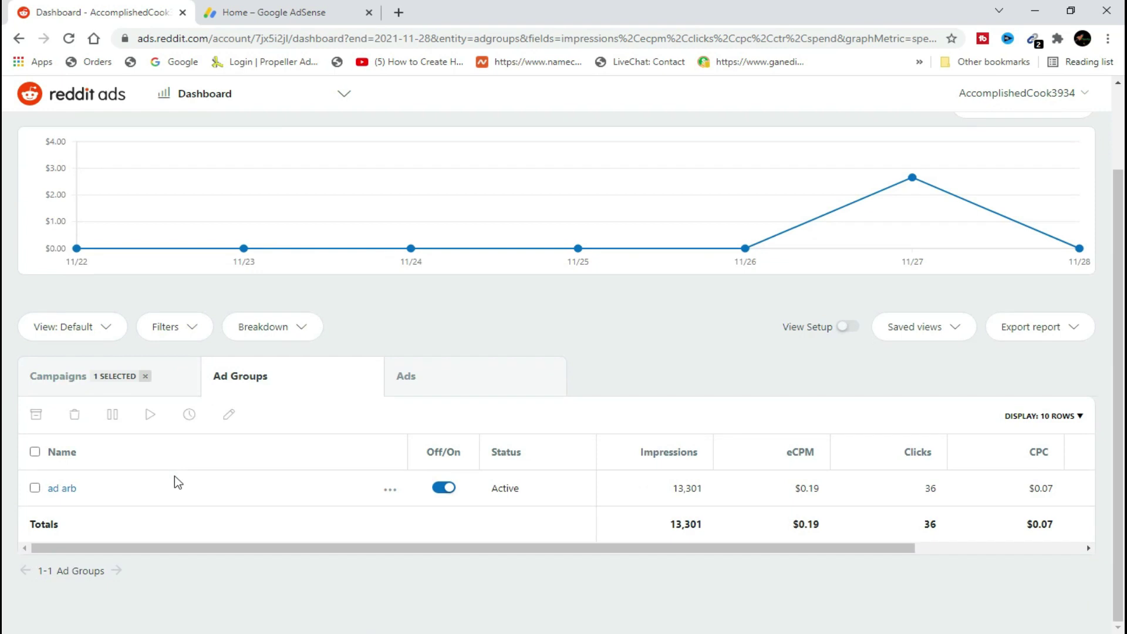
left_click(64, 489)
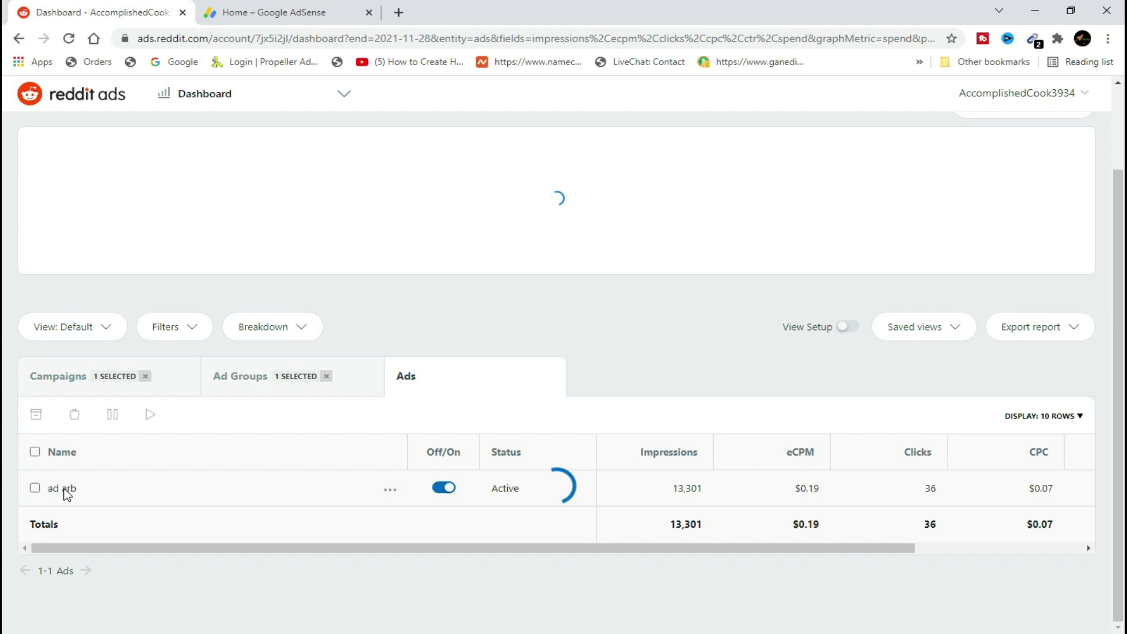
Step: Edit the ad arb ad and review its Creative, Trackers and mobile Preview sections
left_click(392, 490)
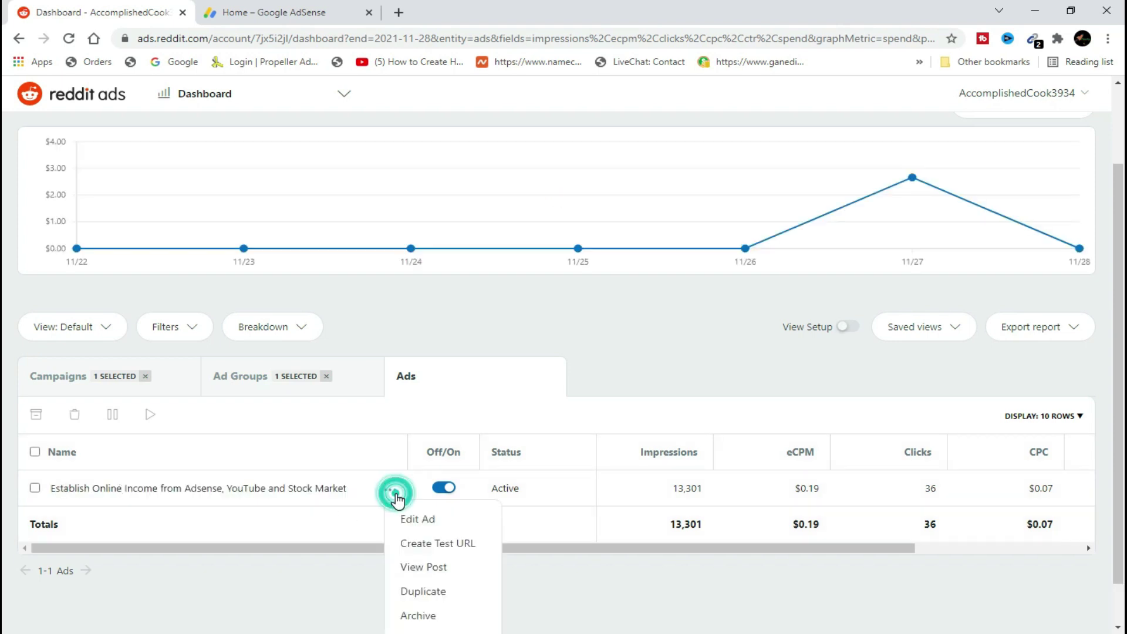
left_click(406, 521)
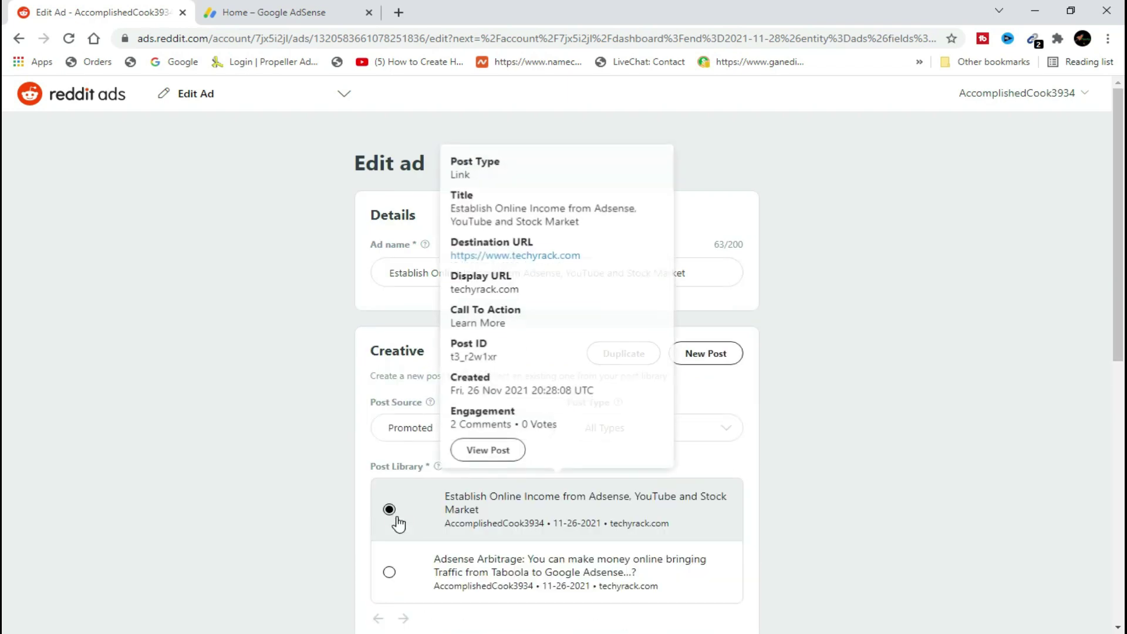
scroll(511, 404, "down", 1)
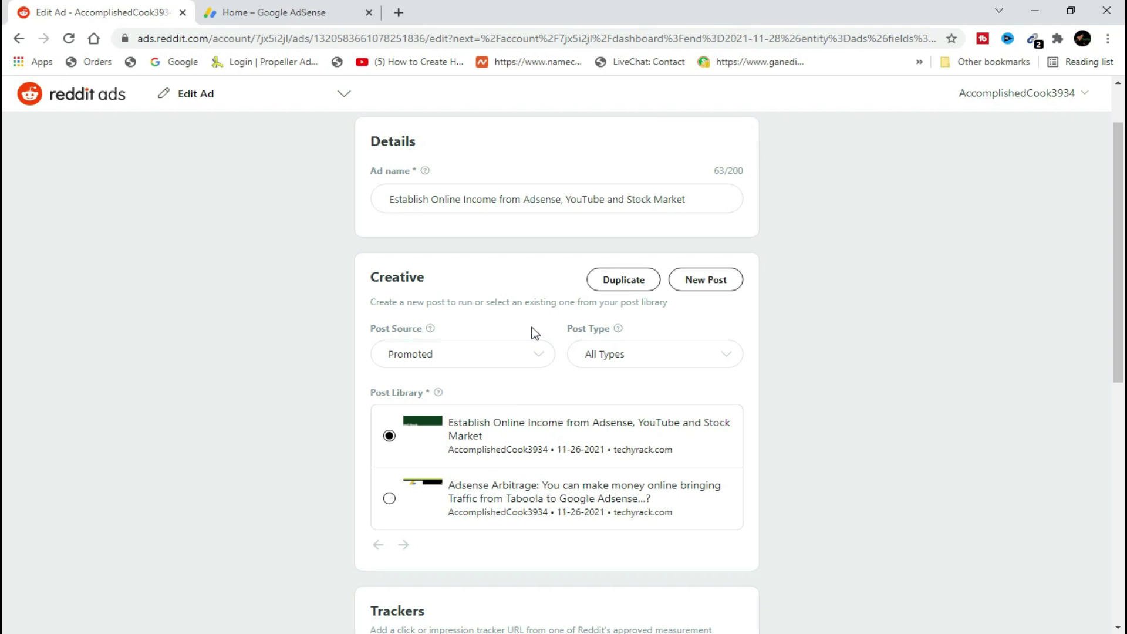
scroll(532, 331, "down", 1)
scroll(533, 334, "down", 2)
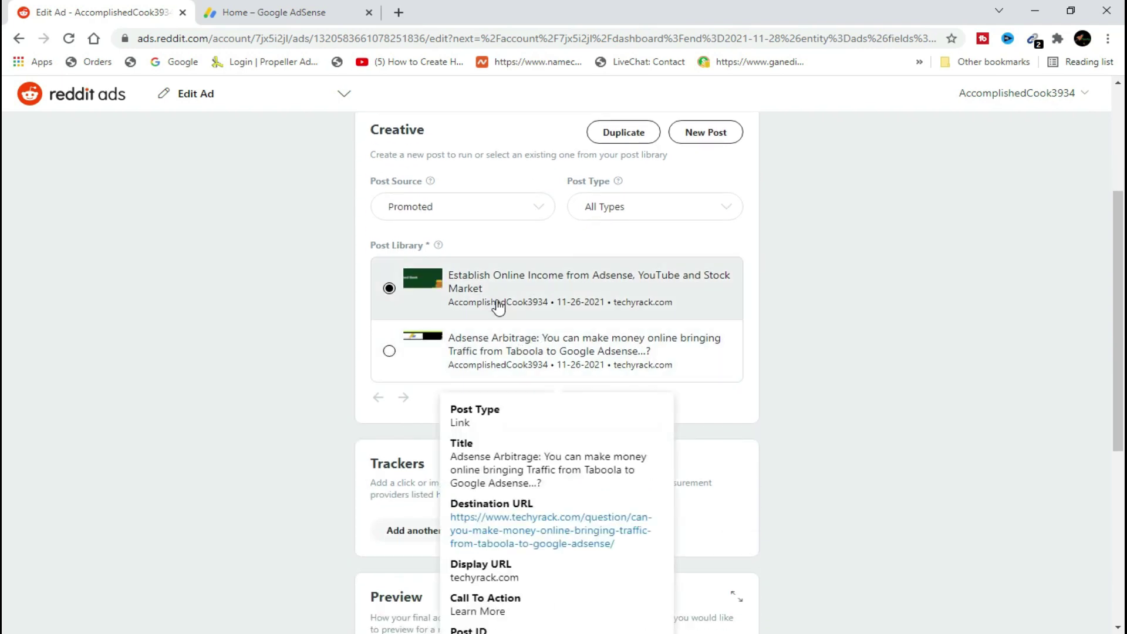
mouse_move(506, 306)
scroll(708, 314, "down", 6)
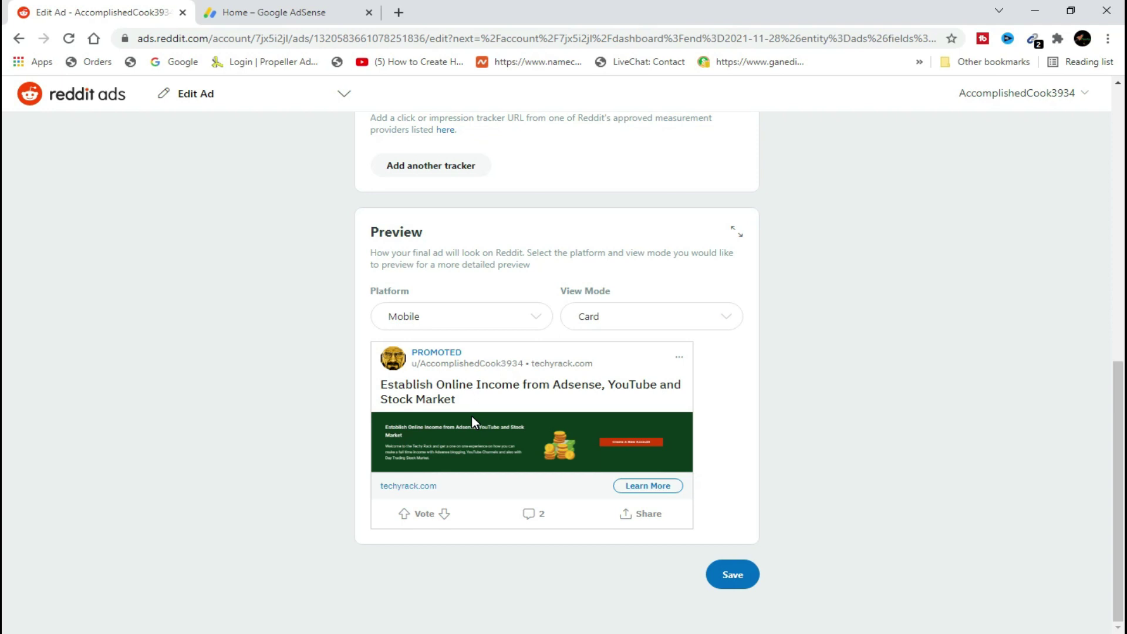
Step: Scroll back over the chosen post, then view AdSense home with €30.00 today and €467.64 this month
scroll(471, 415, "up", 1)
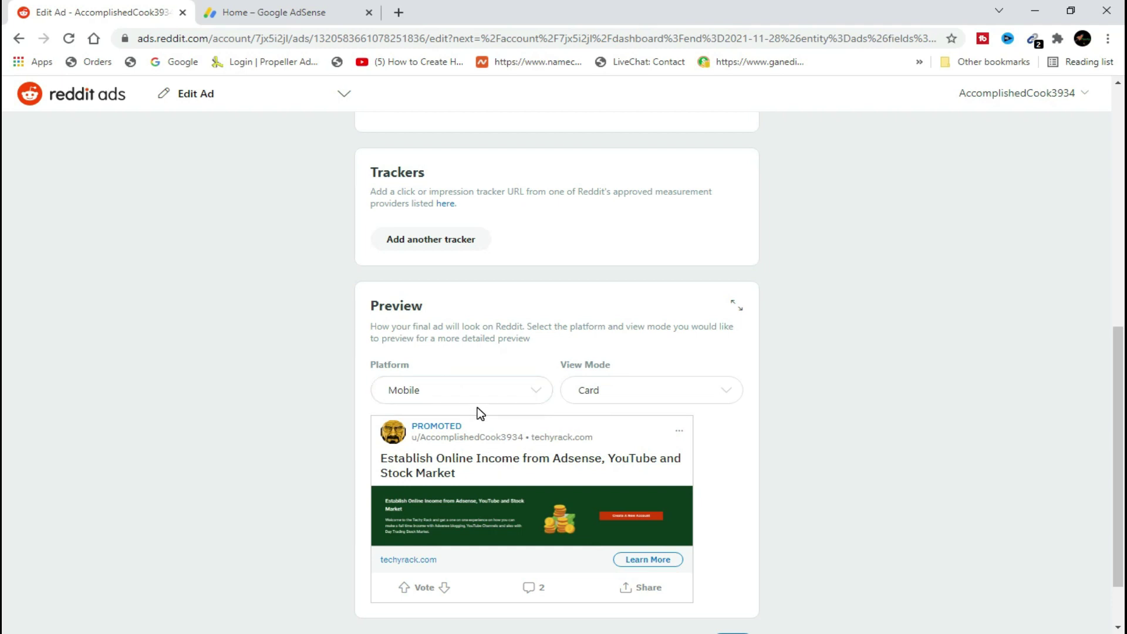
scroll(478, 407, "up", 1)
scroll(478, 407, "down", 2)
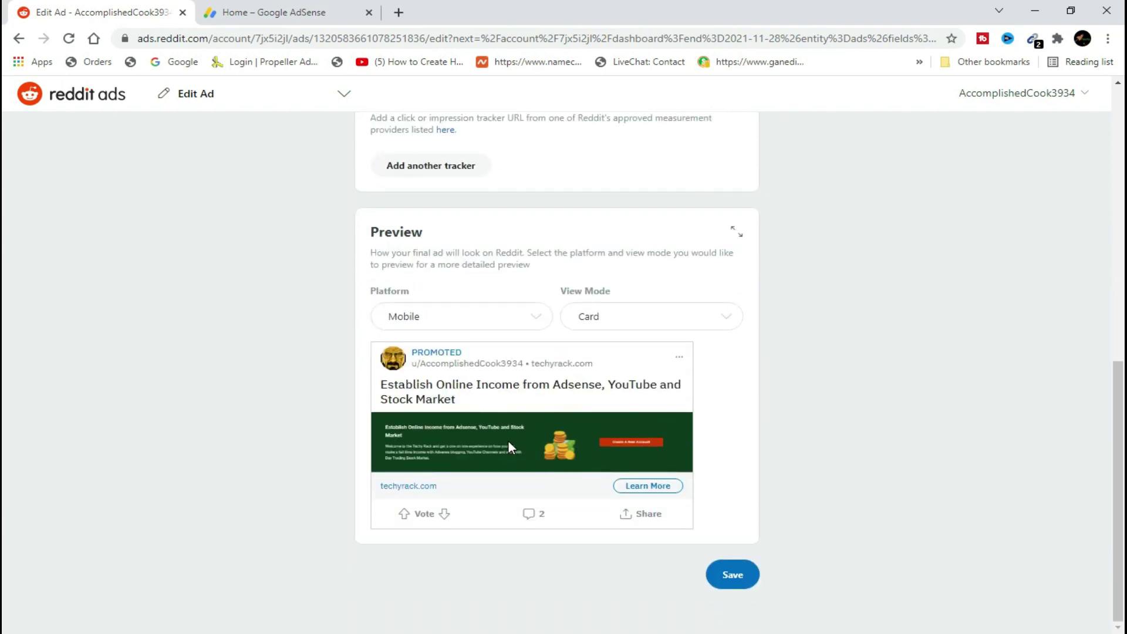
scroll(509, 439, "up", 6)
left_click(227, 19)
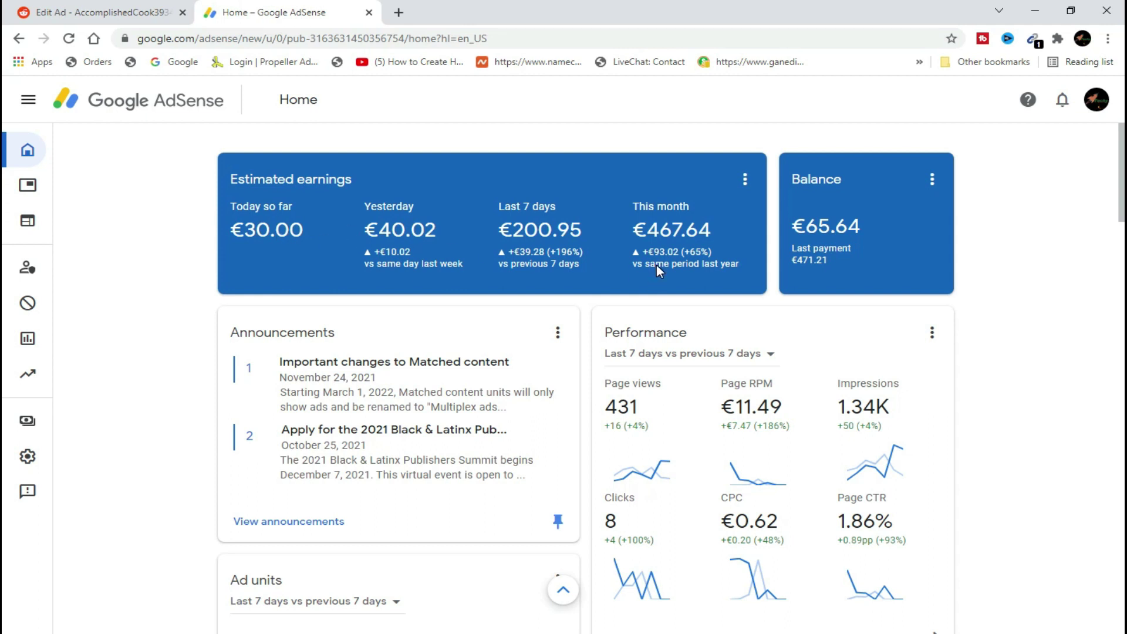
Step: Look over the AdSense estimated earnings, then return to the Reddit Ads Edit Ad page
scroll(656, 265, "down", 1)
scroll(657, 266, "up", 1)
left_click(148, 10)
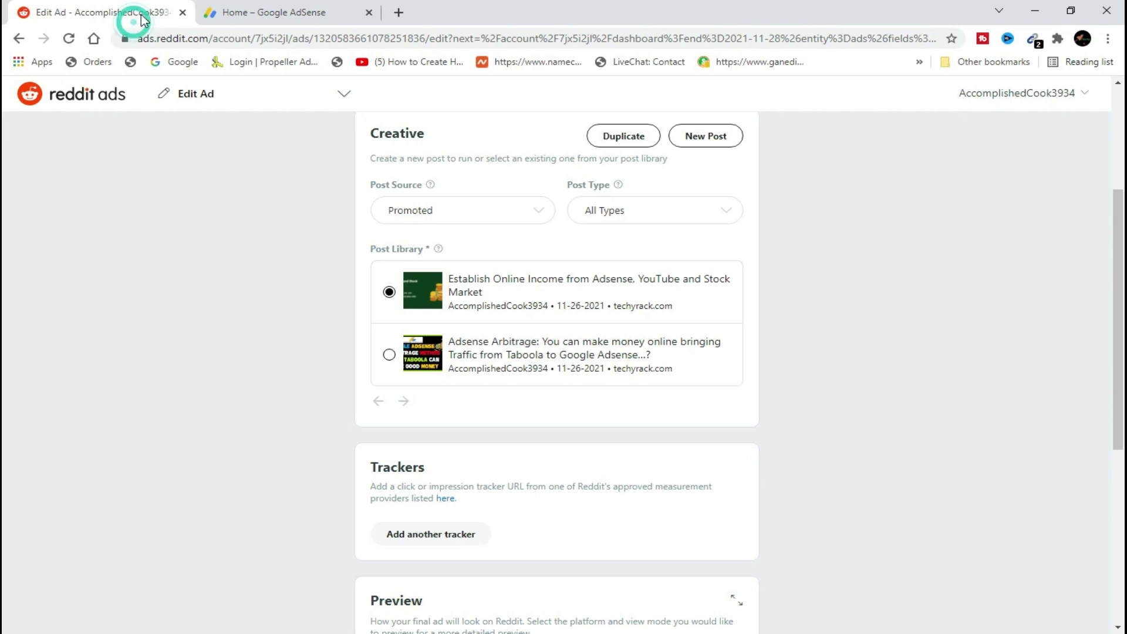
Step: Go back to the Reddit Ads campaigns dashboard and scroll down its campaign list
left_click(82, 107)
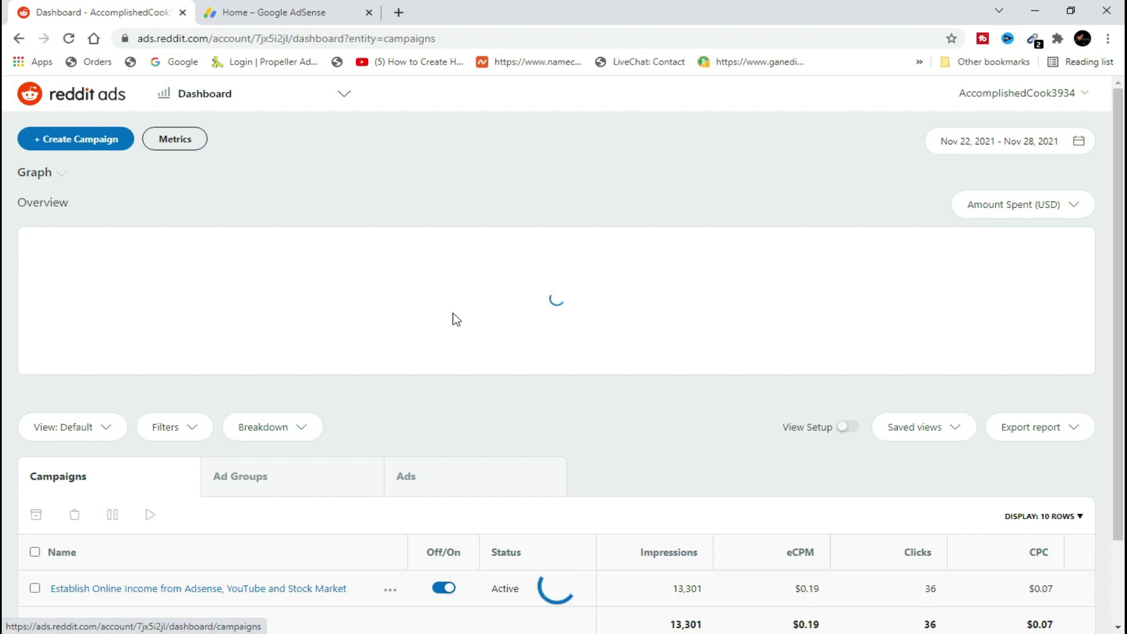
scroll(461, 325, "down", 2)
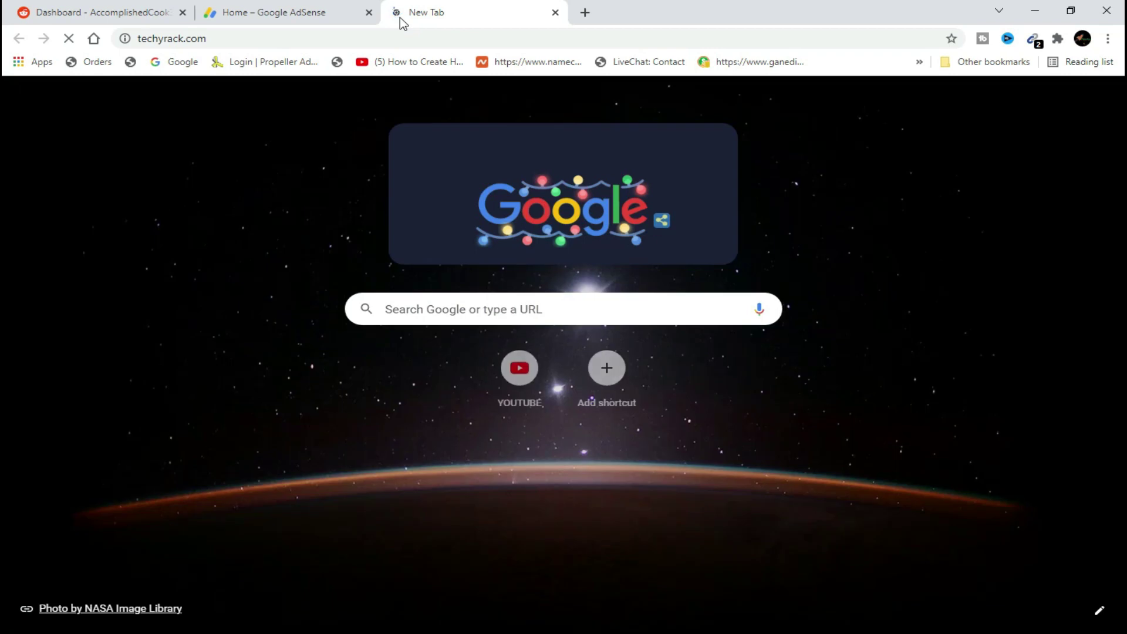
Step: Glance at AdSense, return to the techyrack.com tab and select part of its web address
left_click(298, 15)
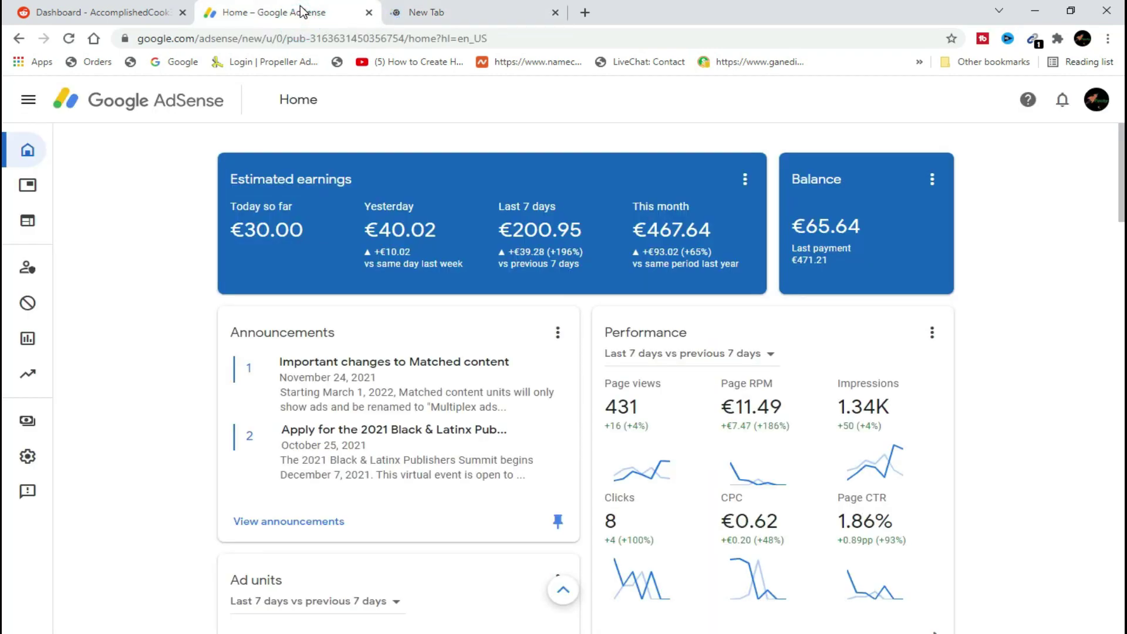
left_click(436, 15)
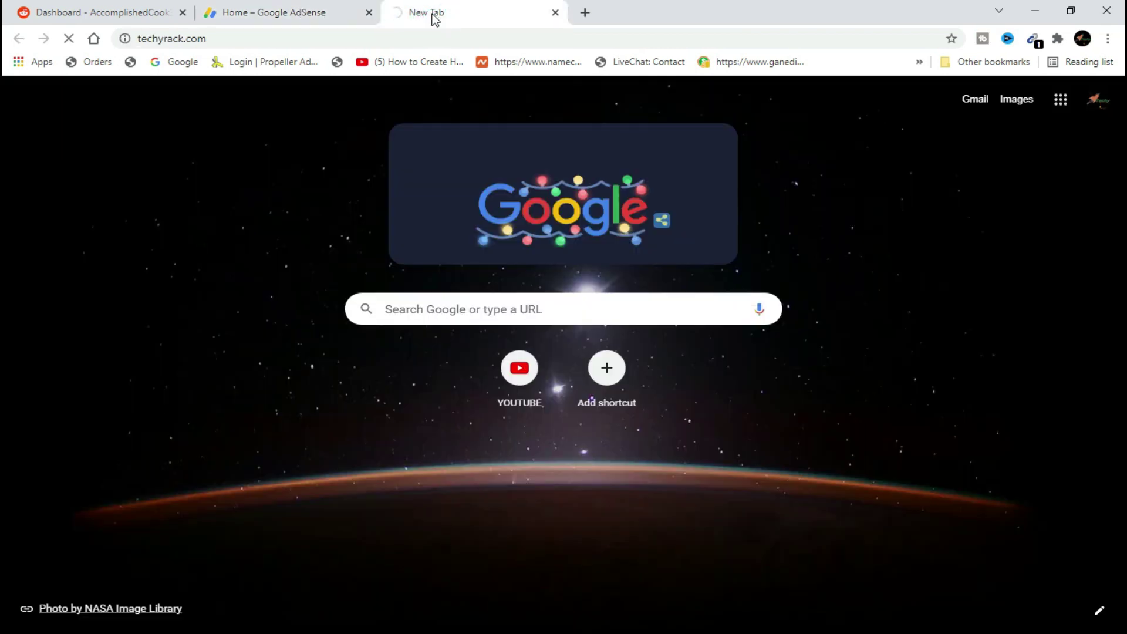
left_click_drag(212, 38, 132, 36)
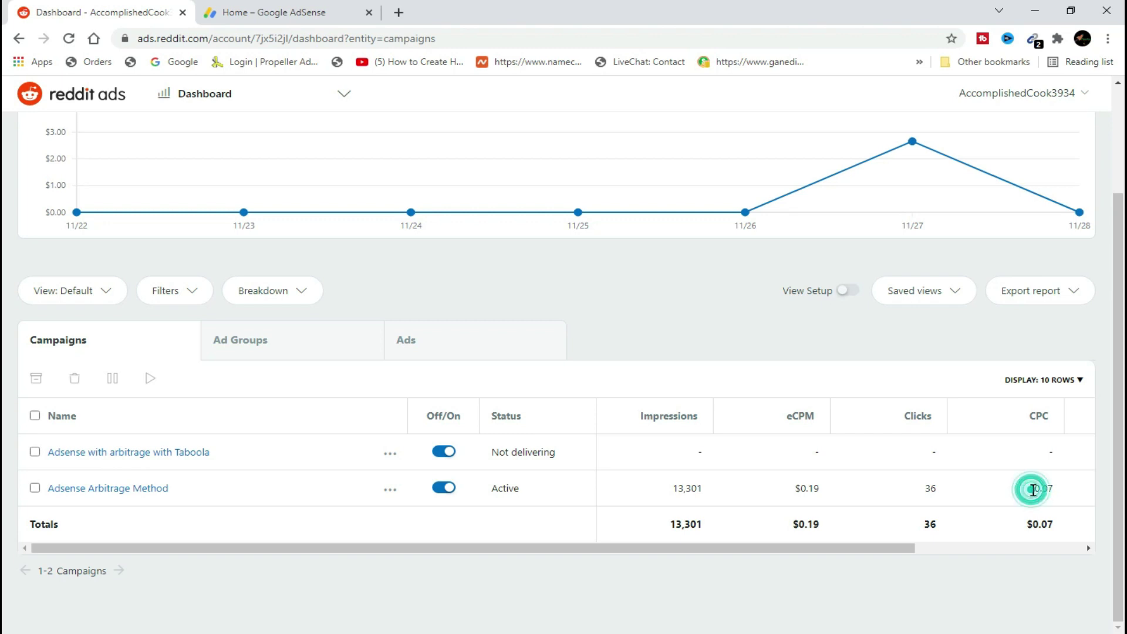
Step: Select the Adsense Arbitrage Method's $0.07 CPC and compare it with AdSense home's Performance figures
triple_click(1034, 489)
left_click(317, 10)
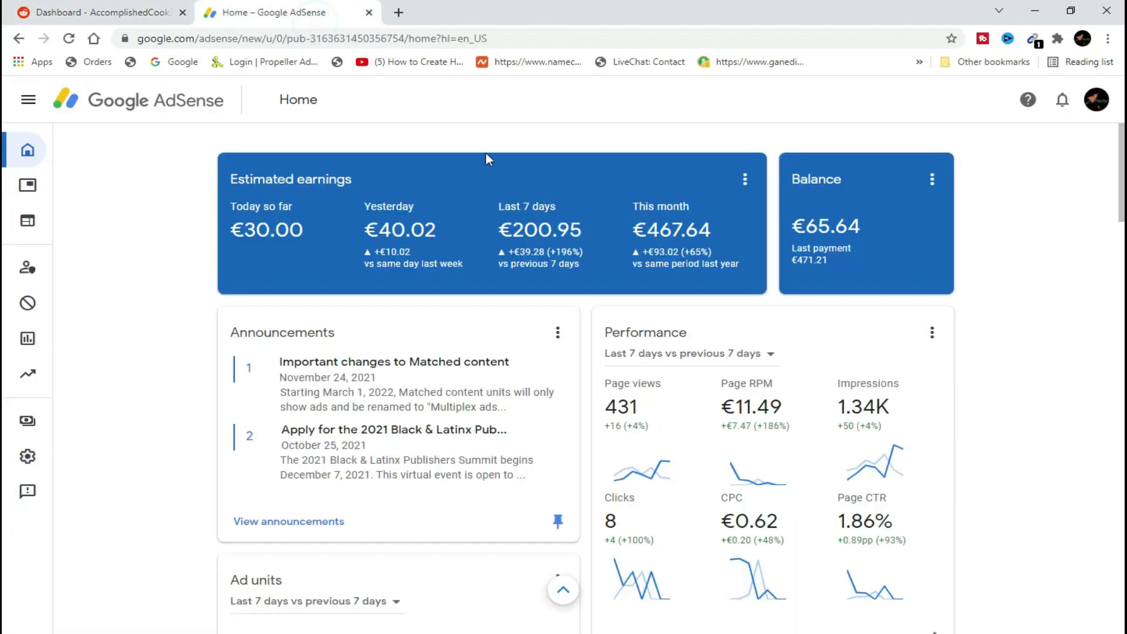
scroll(611, 370, "down", 1)
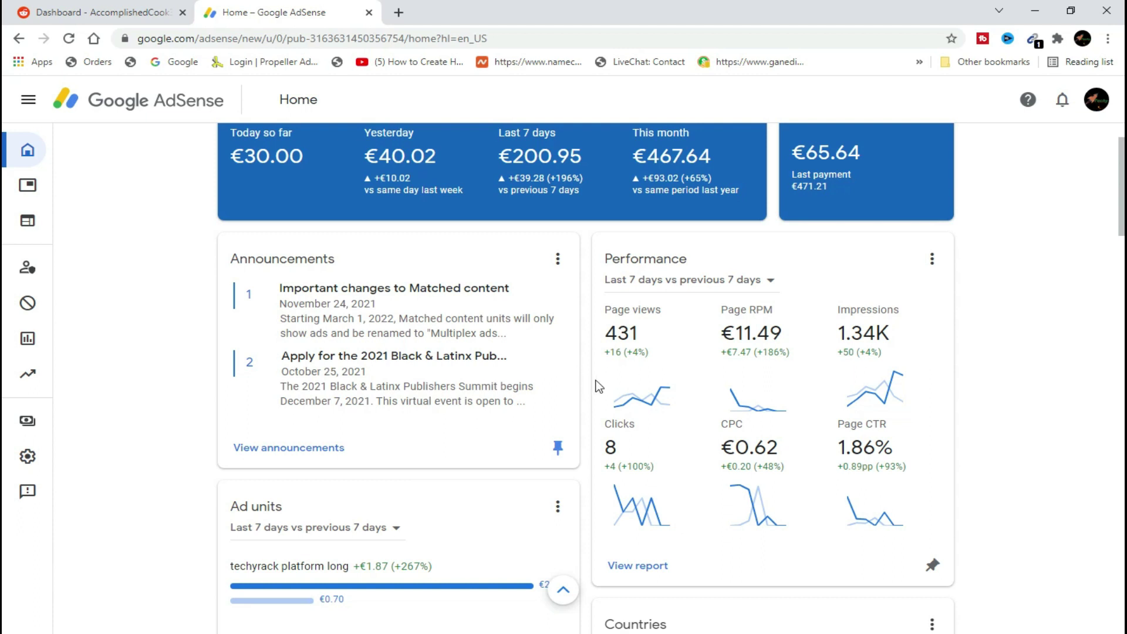
left_click_drag(790, 447, 752, 453)
Step: Flip back to the Reddit campaigns list, then return to AdSense home showing the €65.64 balance
key("ctrl+Tab")
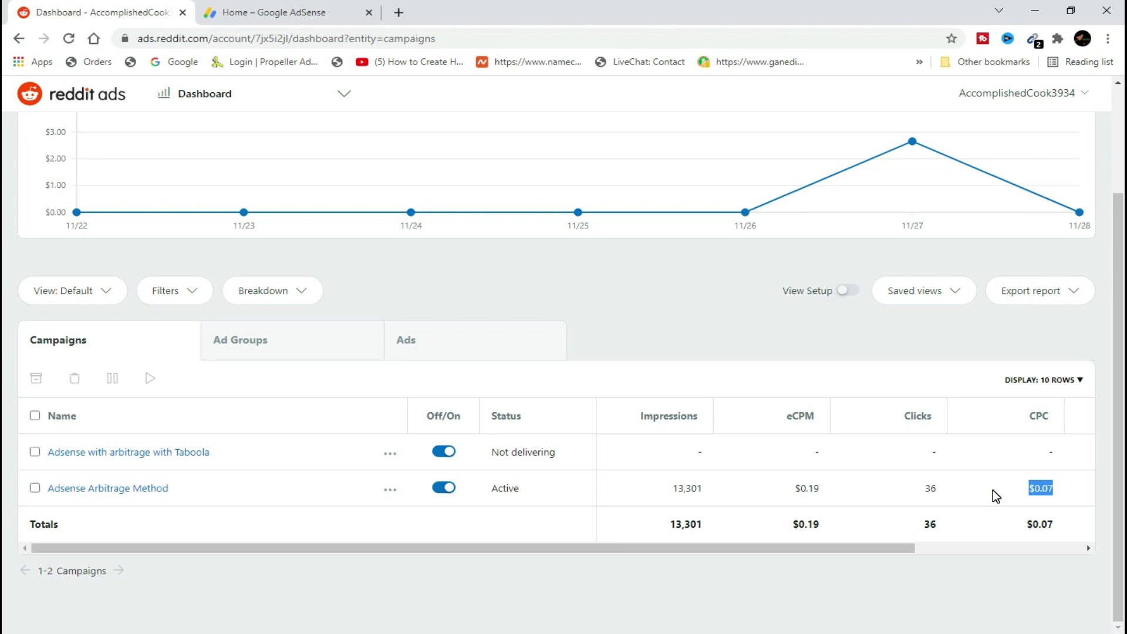
scroll(305, 281, "up", 2)
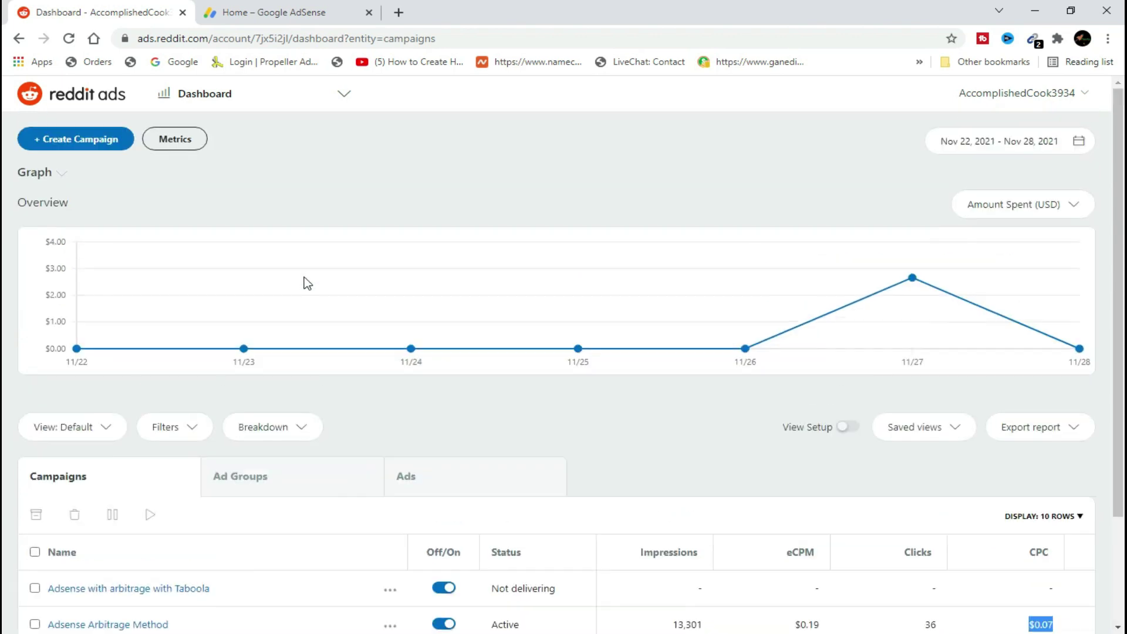
left_click(290, 18)
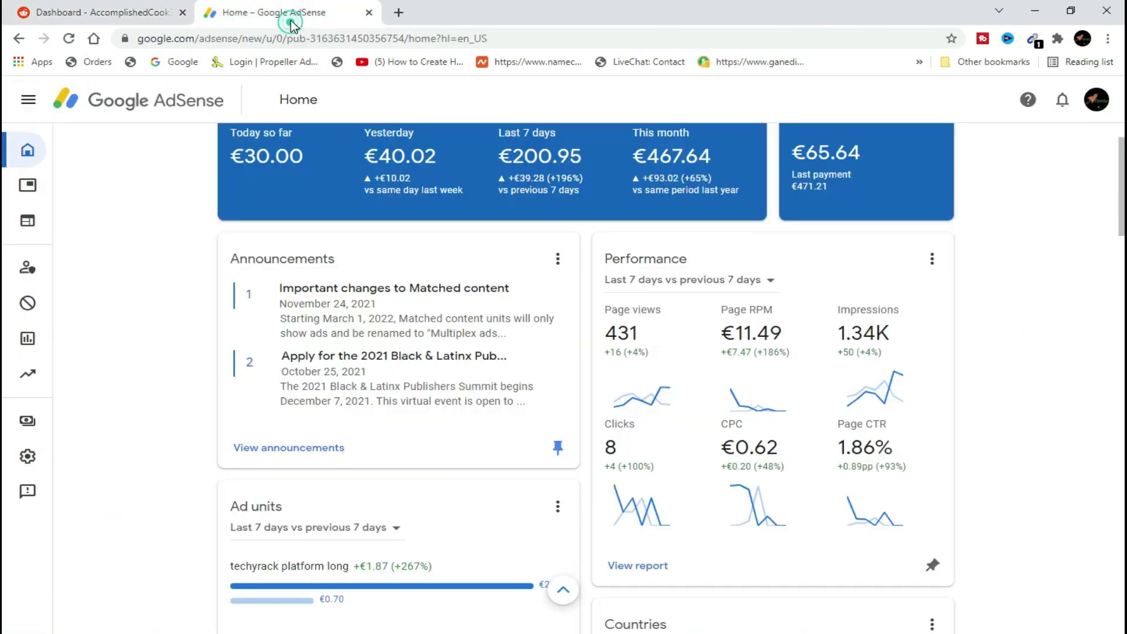
scroll(311, 168, "up", 2)
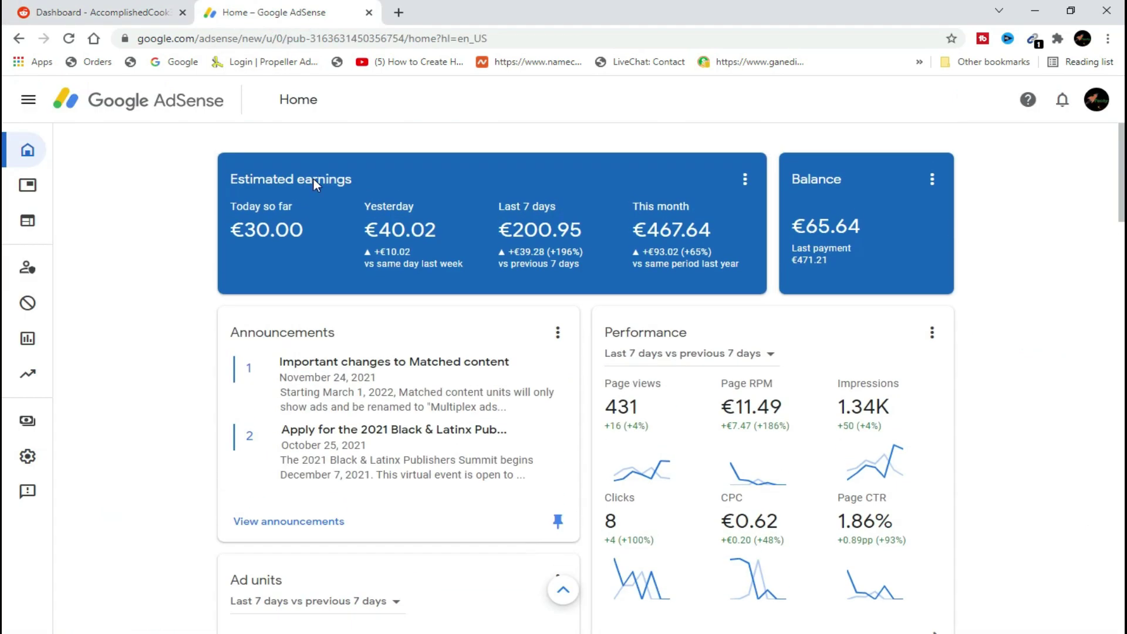